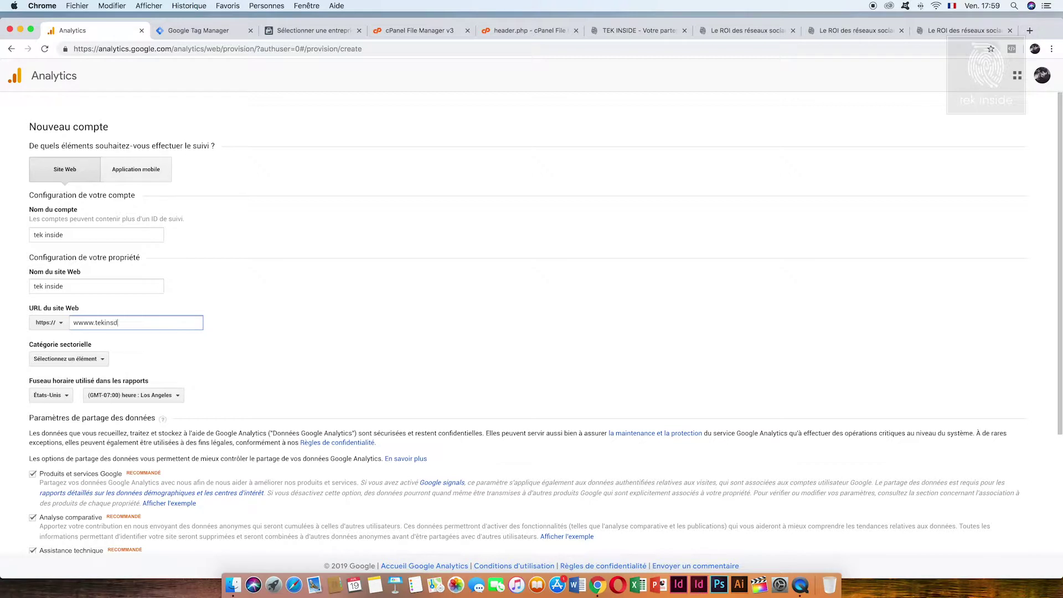
- Complete the website URL with the tekinside.ma domain and set the industry category to Arts et divertissements
type("e.ma")
left_click(90, 357)
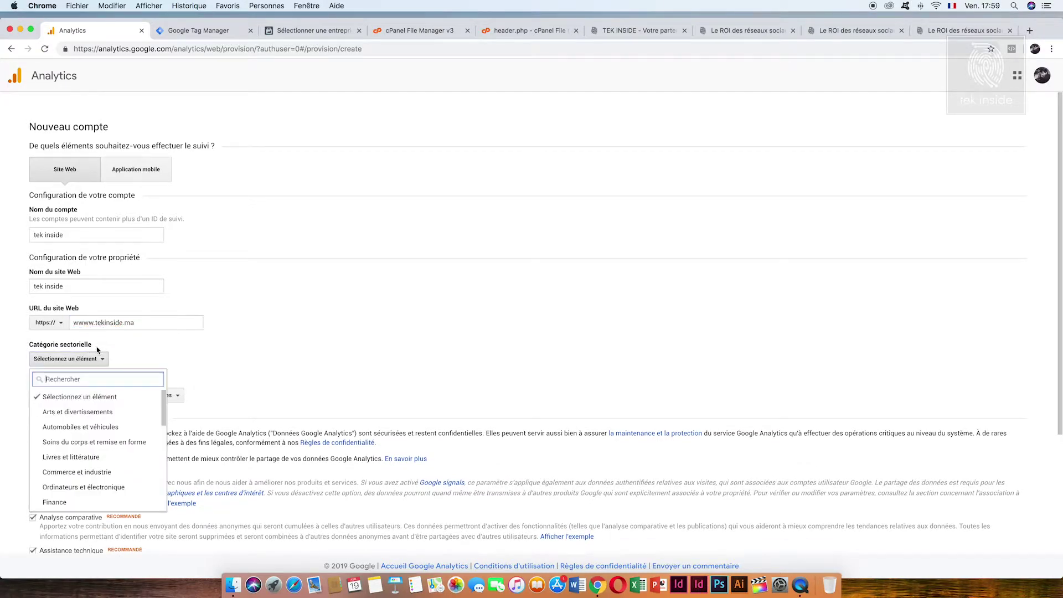
scroll(126, 436, "down", 3)
scroll(126, 436, "down", 3)
scroll(126, 436, "down", 3)
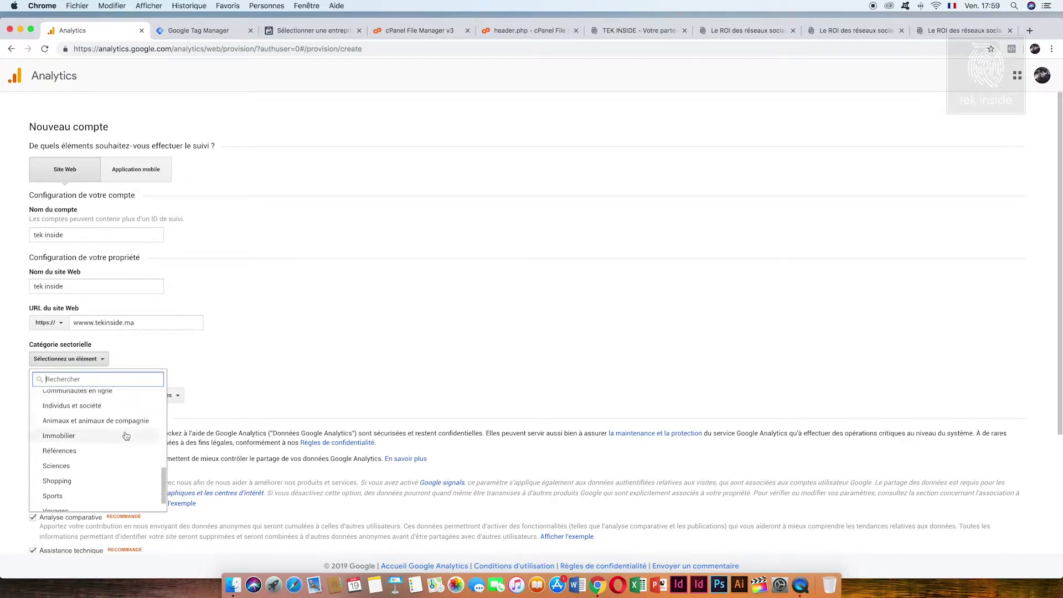
scroll(127, 437, "up", 3)
scroll(126, 436, "up", 3)
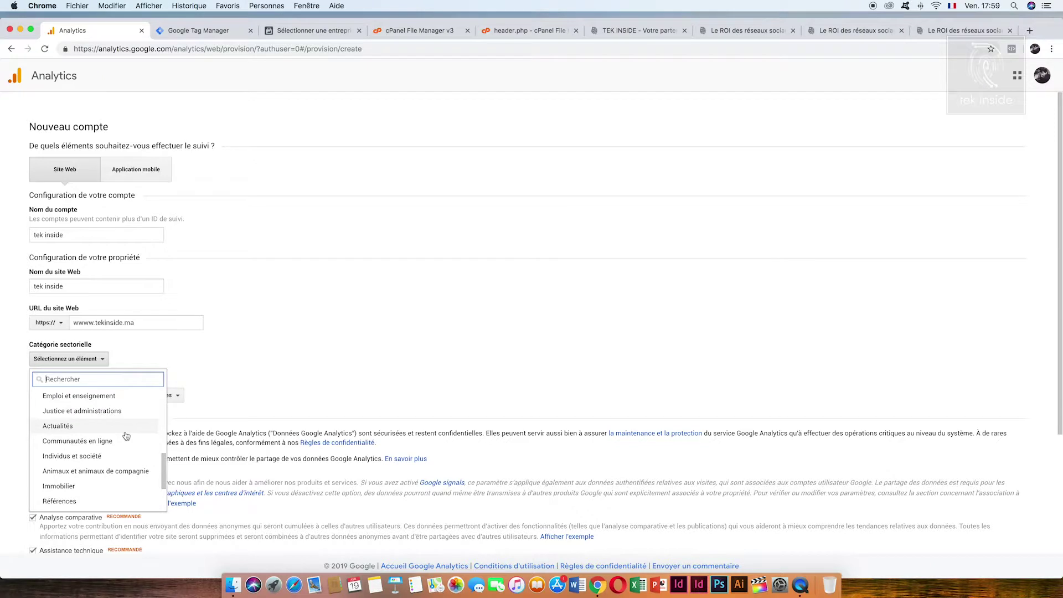
scroll(126, 436, "up", 5)
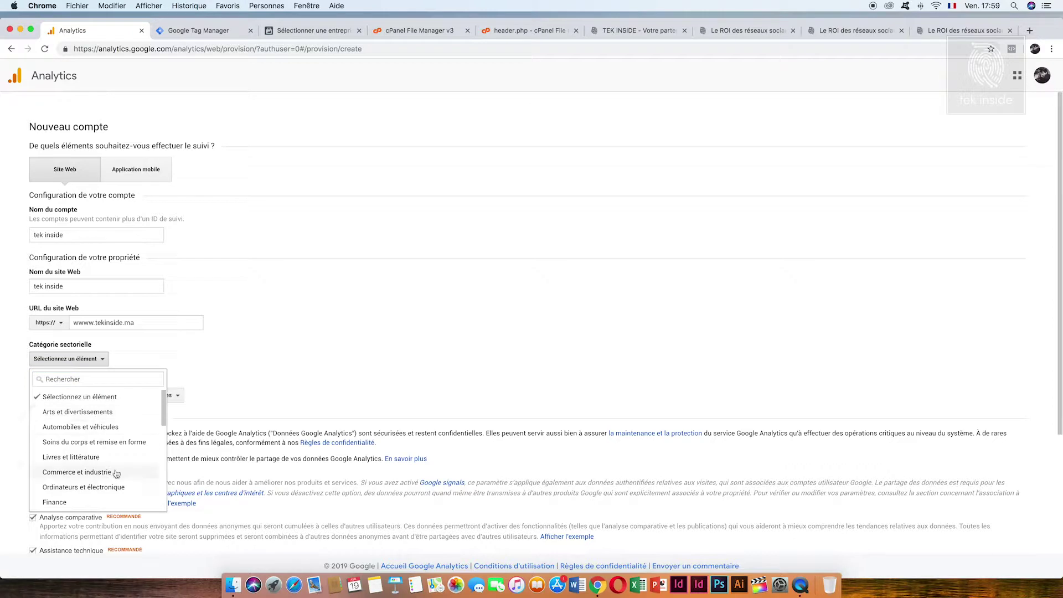
left_click(116, 413)
- Set the reporting time zone country to Maroc and turn off the Produits et services Google and Analyse comparative data sharing options
left_click(49, 397)
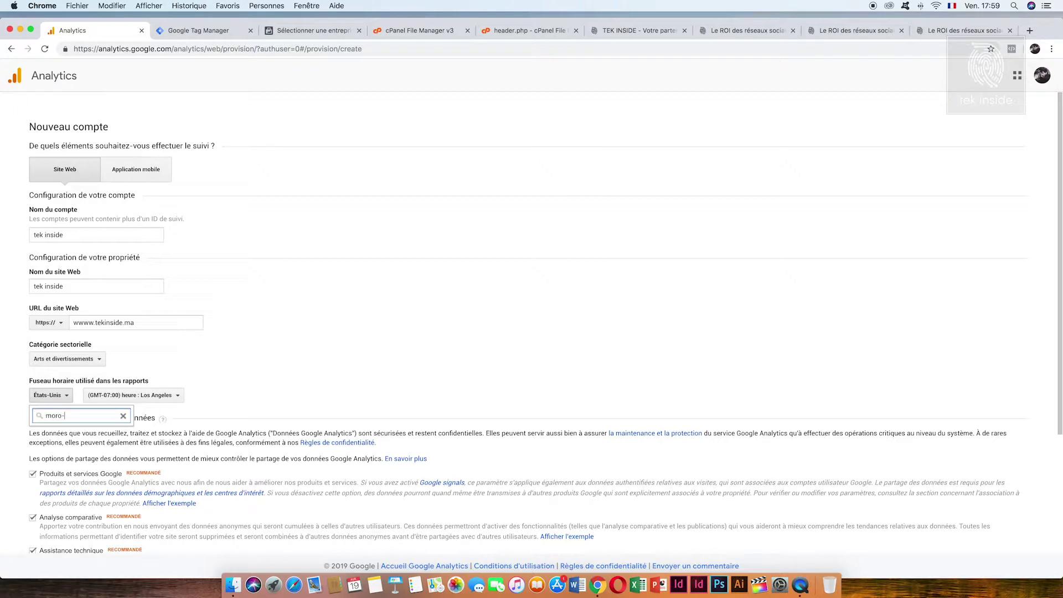
type("roc")
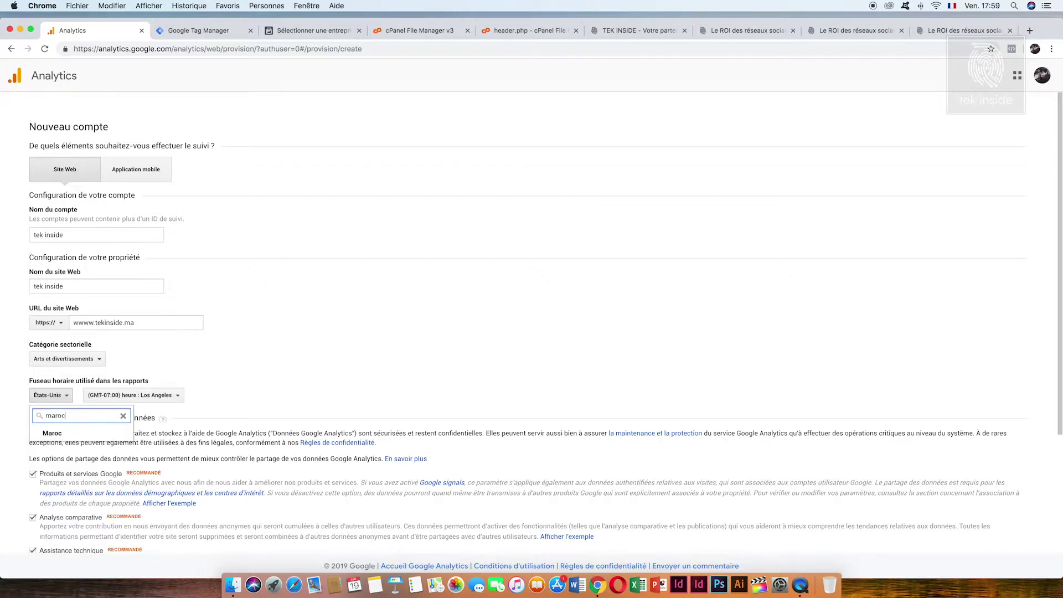
left_click(111, 432)
scroll(16, 470, "down", 3)
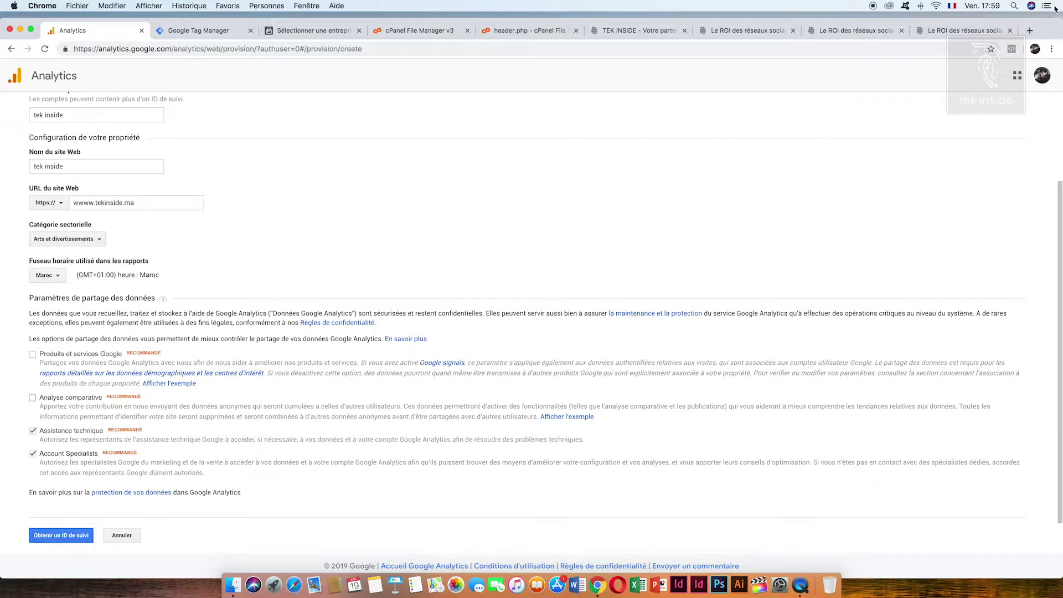
- Request the tracking ID, accepting the Google Analytics terms of use and the data processing terms, and decline the mobile app offer
left_click(1040, 76)
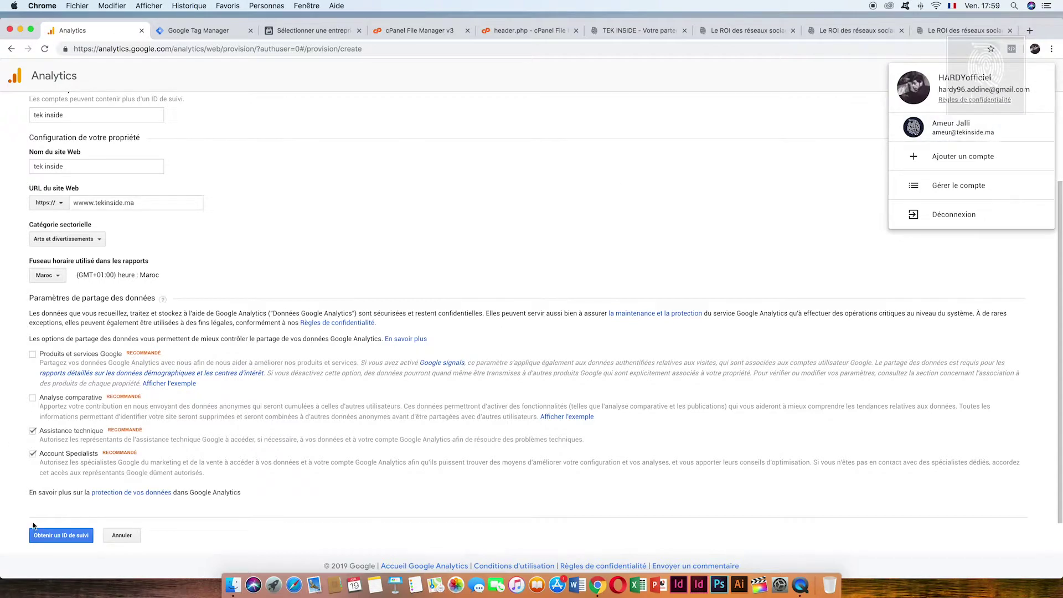
left_click(76, 551)
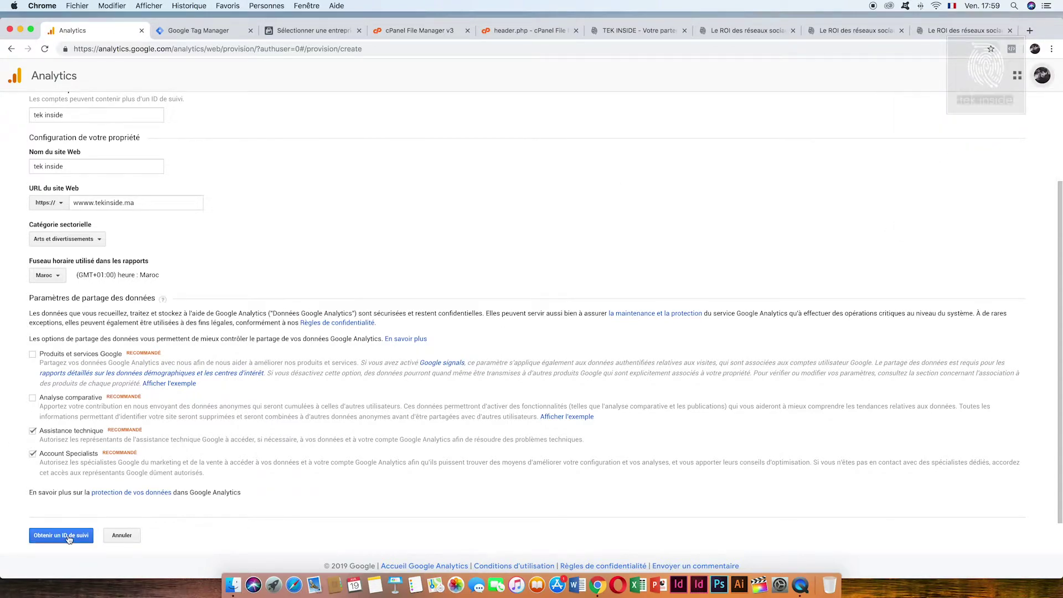
left_click(69, 537)
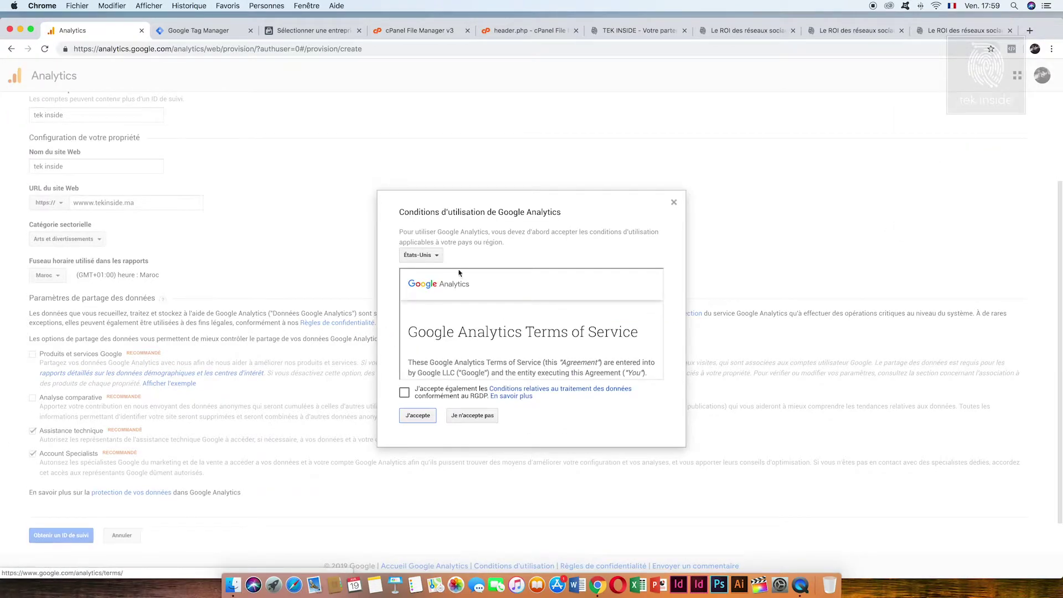
left_click(404, 394)
left_click(421, 416)
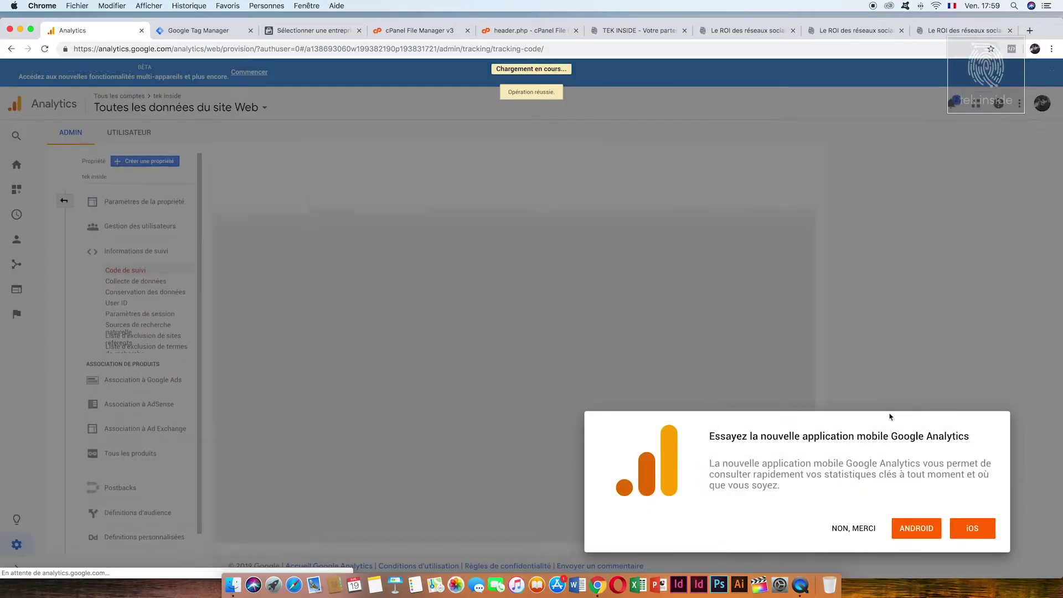
left_click(853, 528)
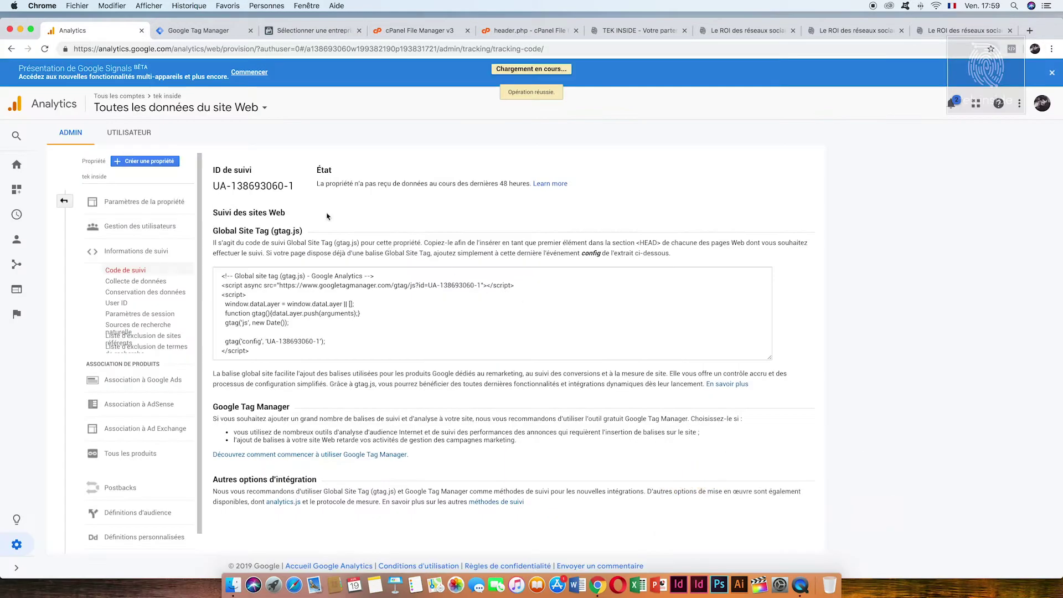
- Highlight the new property's tracking ID and its Global Site Tag (gtag.js) snippet
left_click_drag(214, 186, 293, 189)
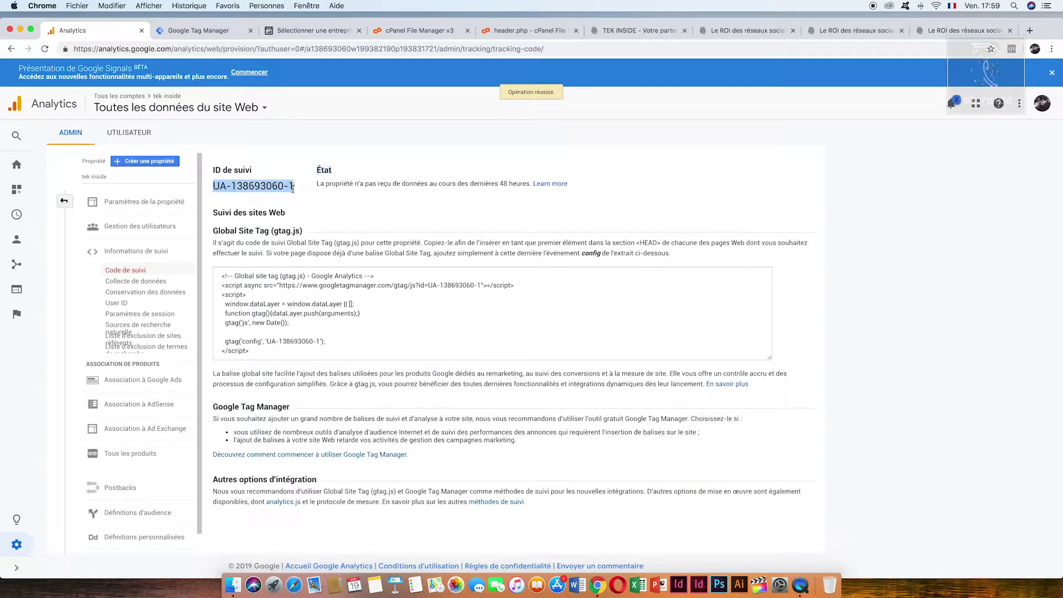
left_click(304, 335)
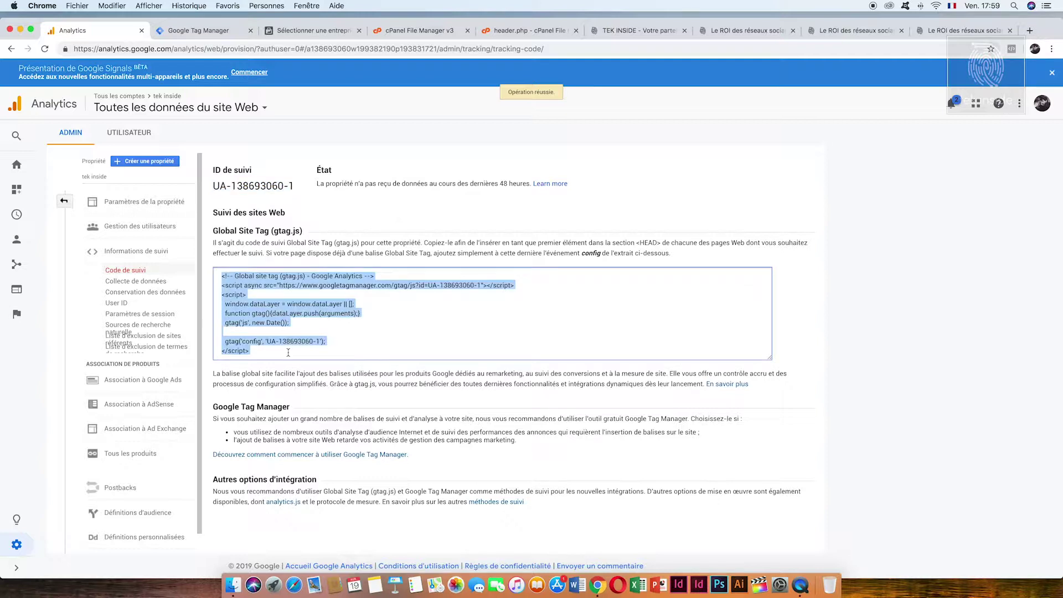
left_click_drag(280, 352, 212, 270)
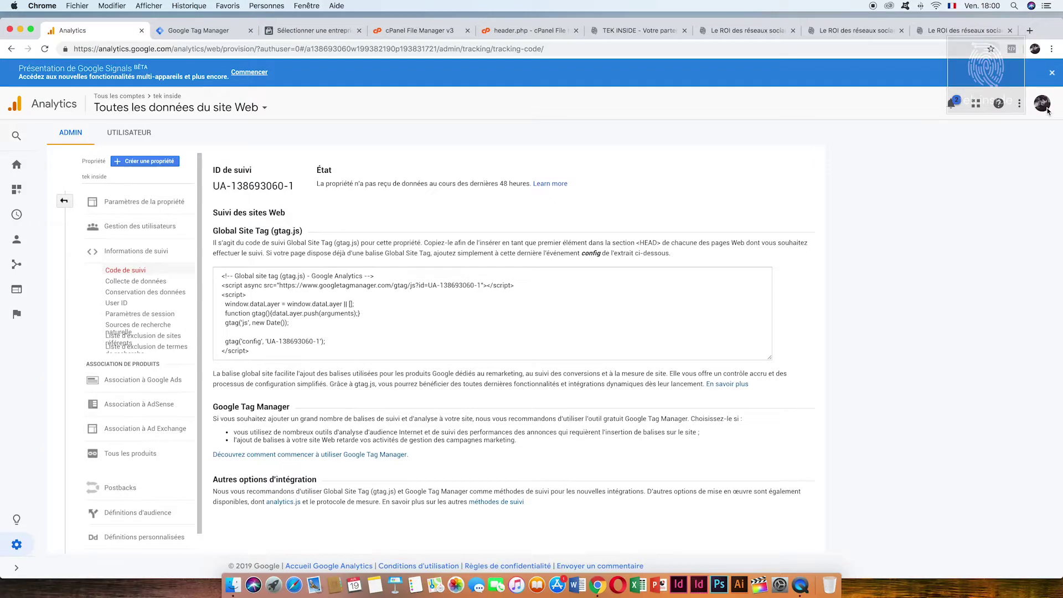
- Switch Google Analytics to the other signed-in Google account
left_click(1042, 103)
left_click(966, 153)
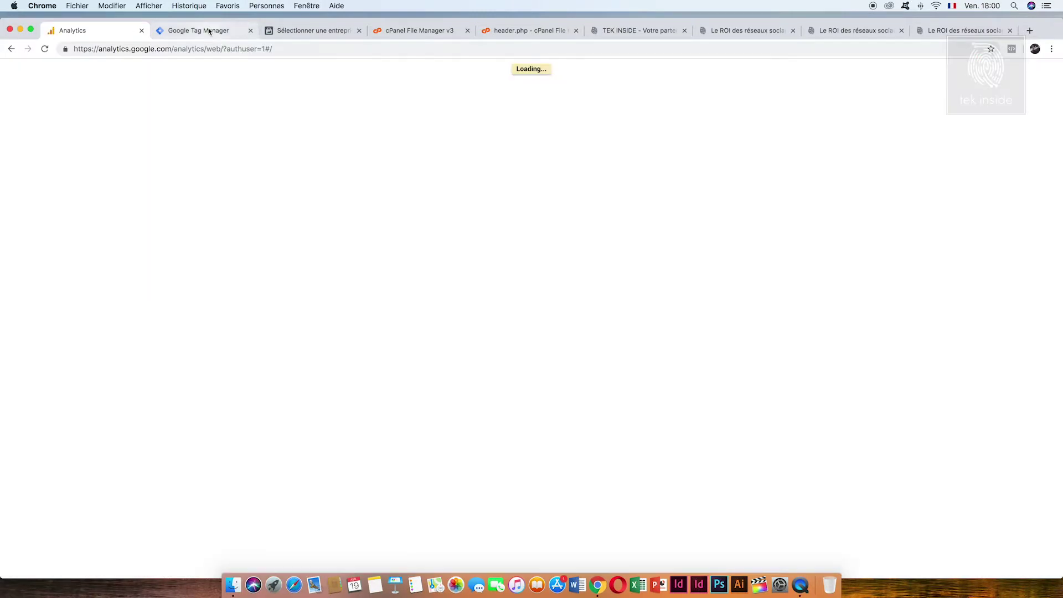
- In Google Tag Manager, create a new Google Analytics - Universal Analytics tag with the Page View track type
left_click(210, 31)
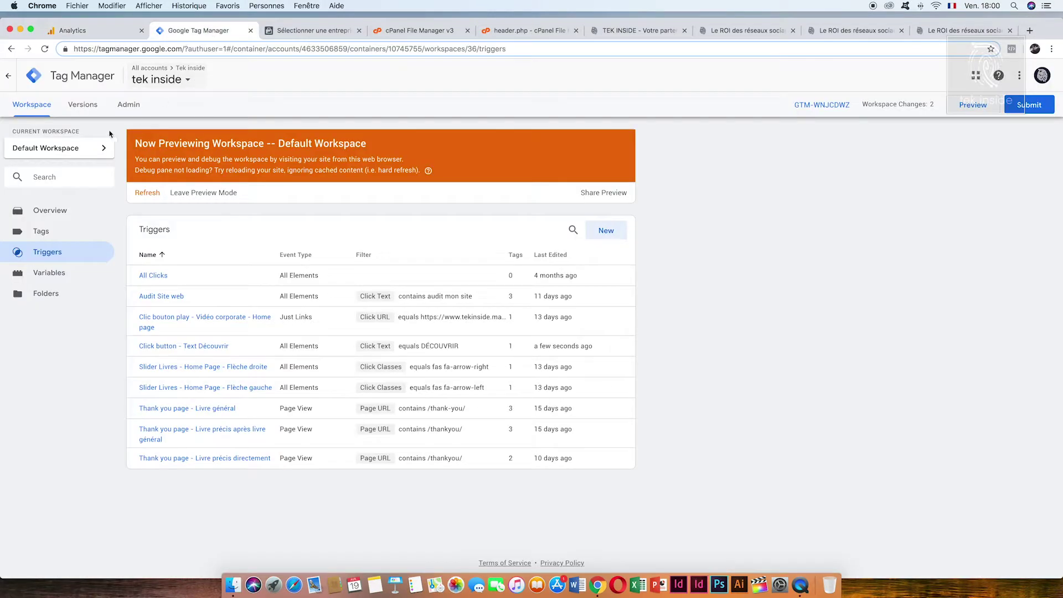
left_click(98, 232)
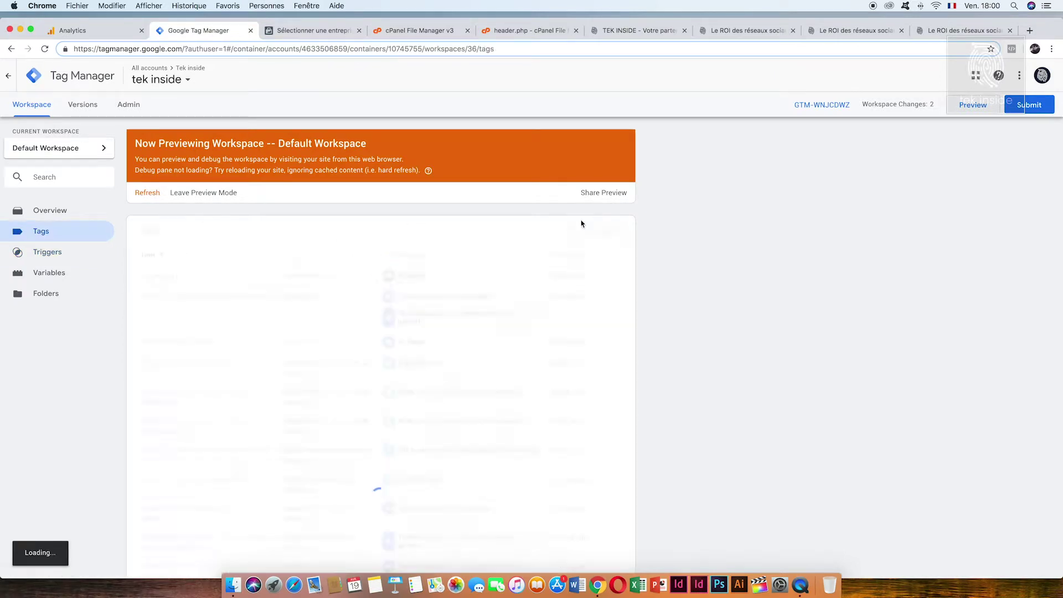
left_click(609, 232)
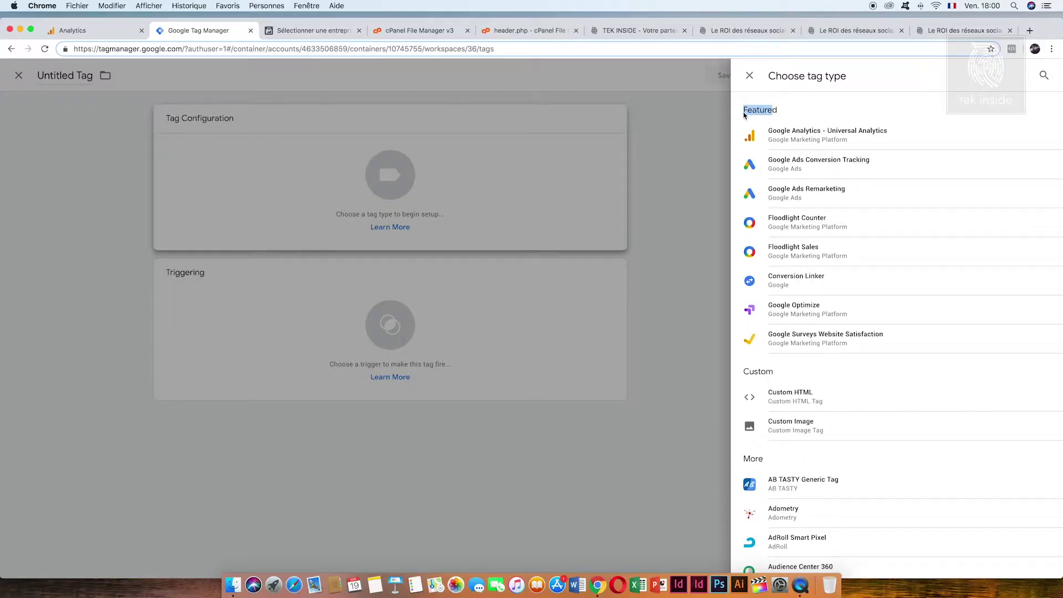
left_click(744, 114)
left_click_drag(744, 109, 786, 111)
left_click(771, 112)
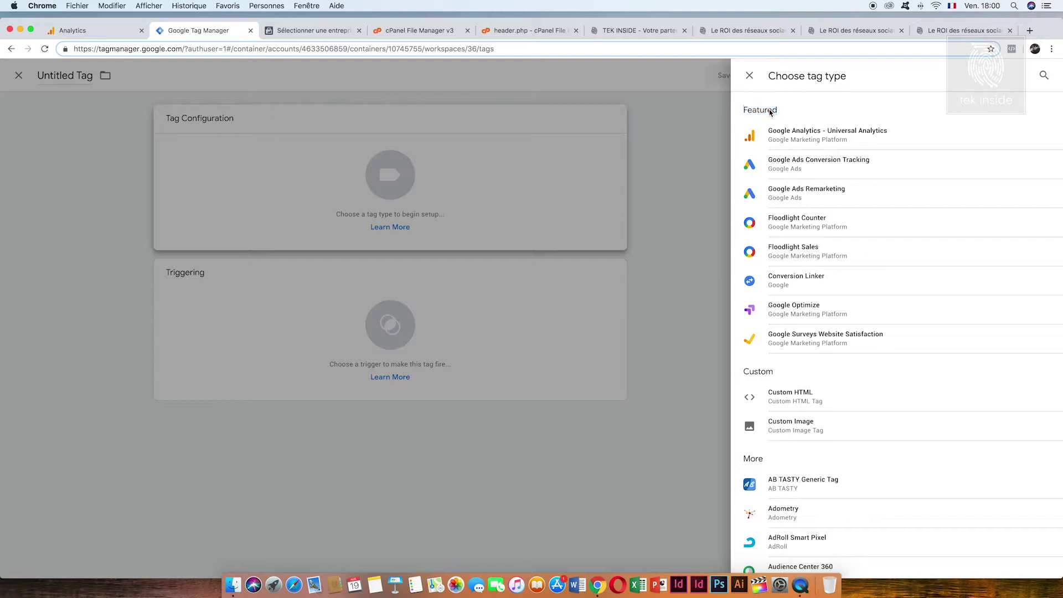
left_click(827, 137)
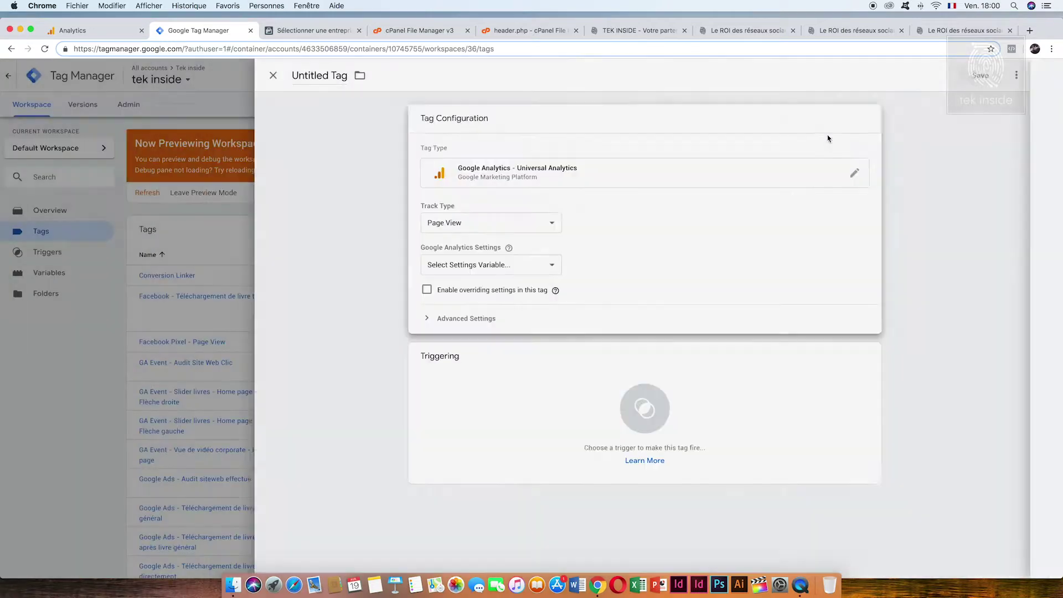
left_click(501, 222)
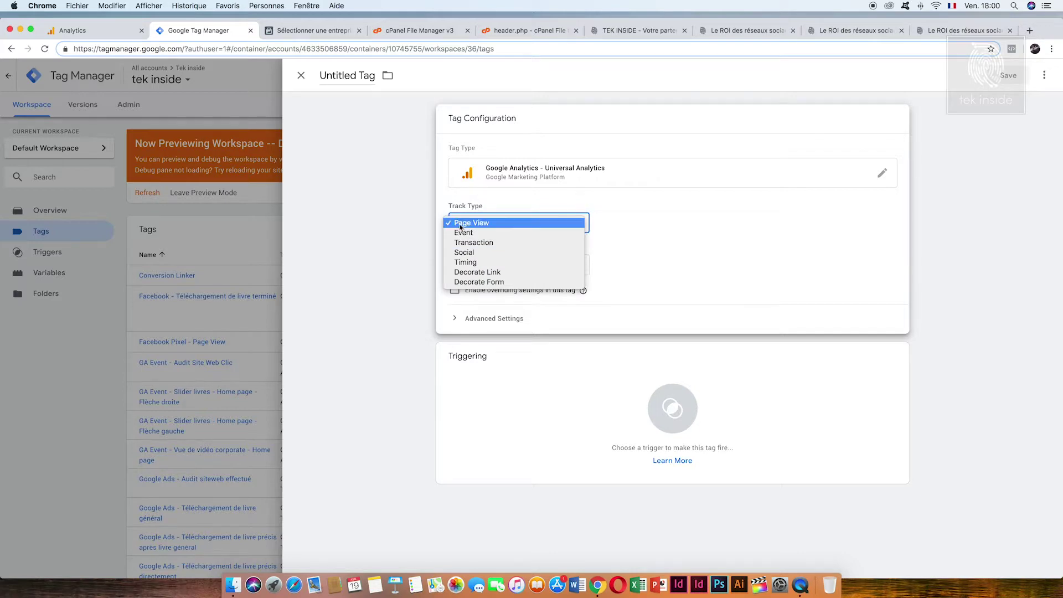
left_click(477, 223)
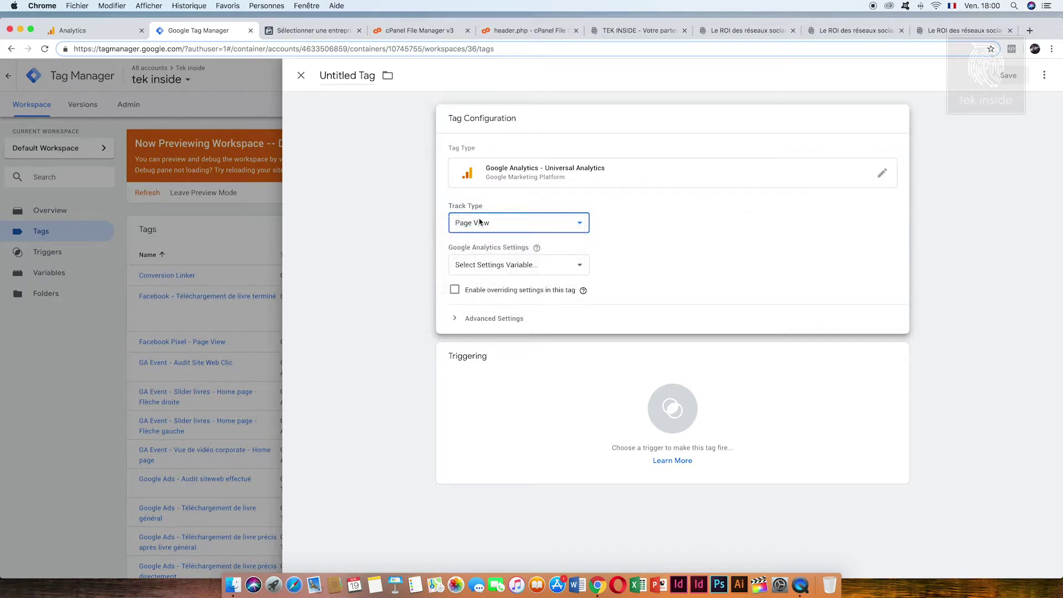
- Start a new Google Analytics Settings variable for the tag, ready for its tracking ID
left_click(491, 264)
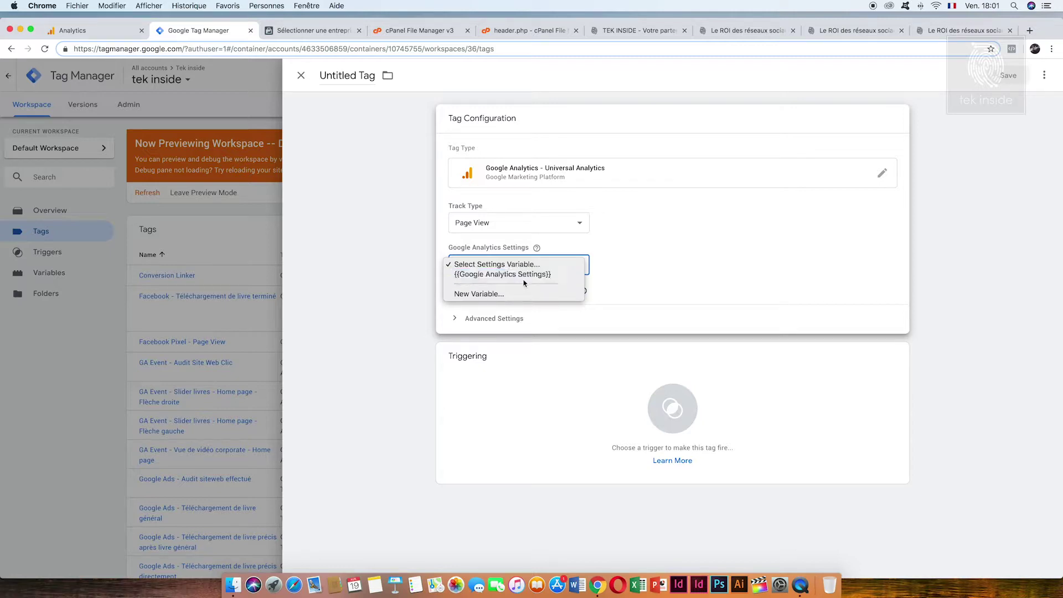
left_click(471, 293)
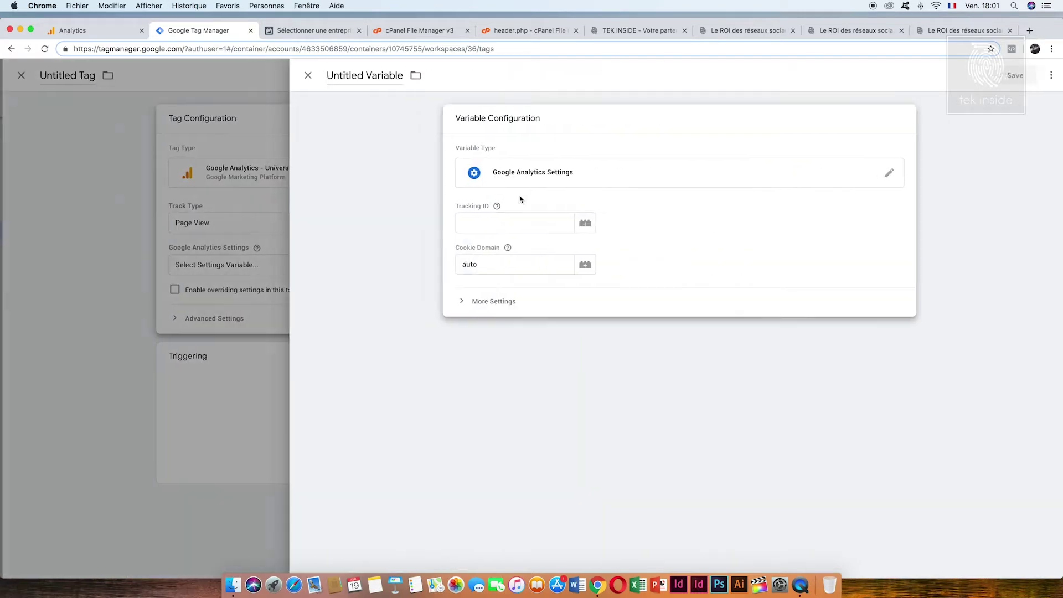
left_click(483, 228)
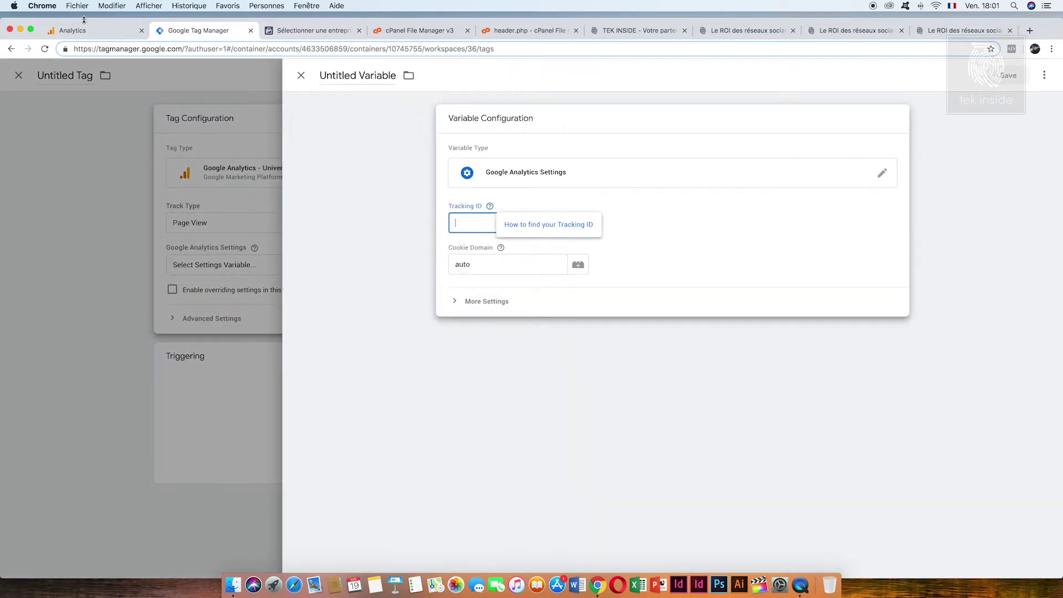
- In Google Analytics, open the tracking code page of the tek inside property and copy its tracking ID
left_click(83, 31)
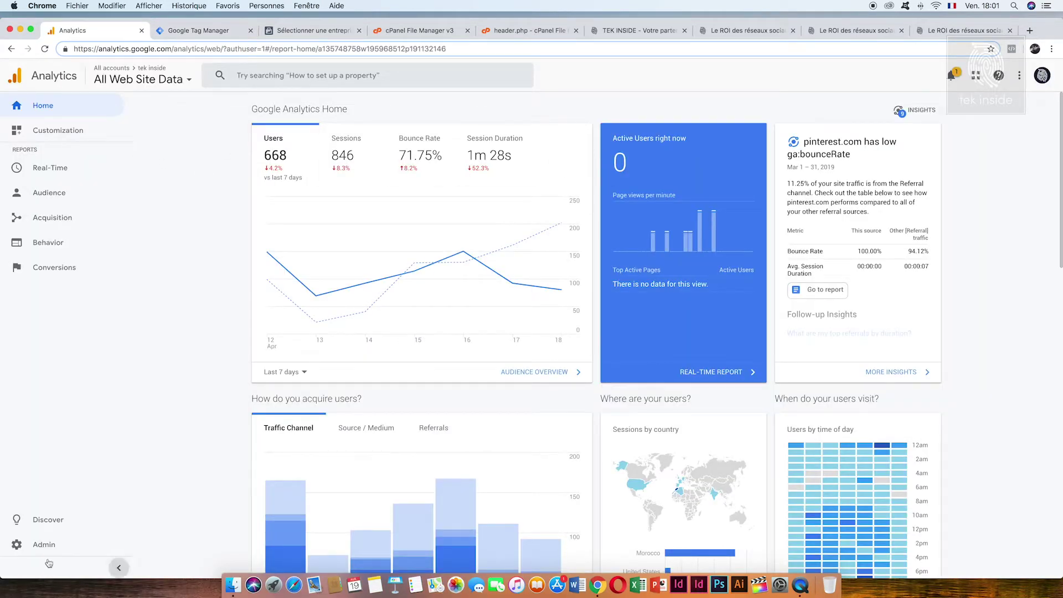
left_click(38, 544)
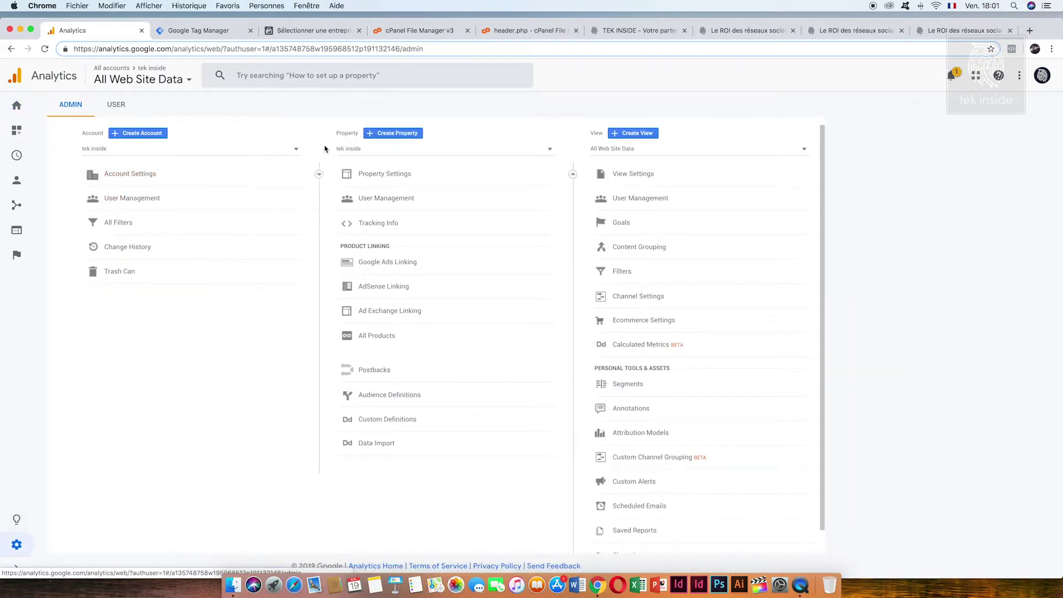
left_click(389, 226)
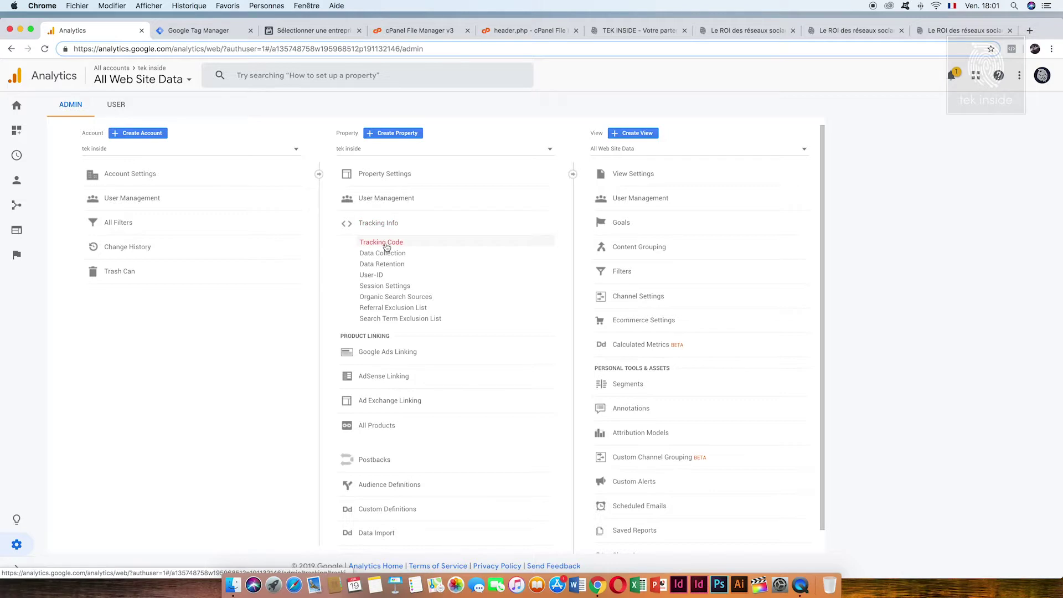
left_click(386, 244)
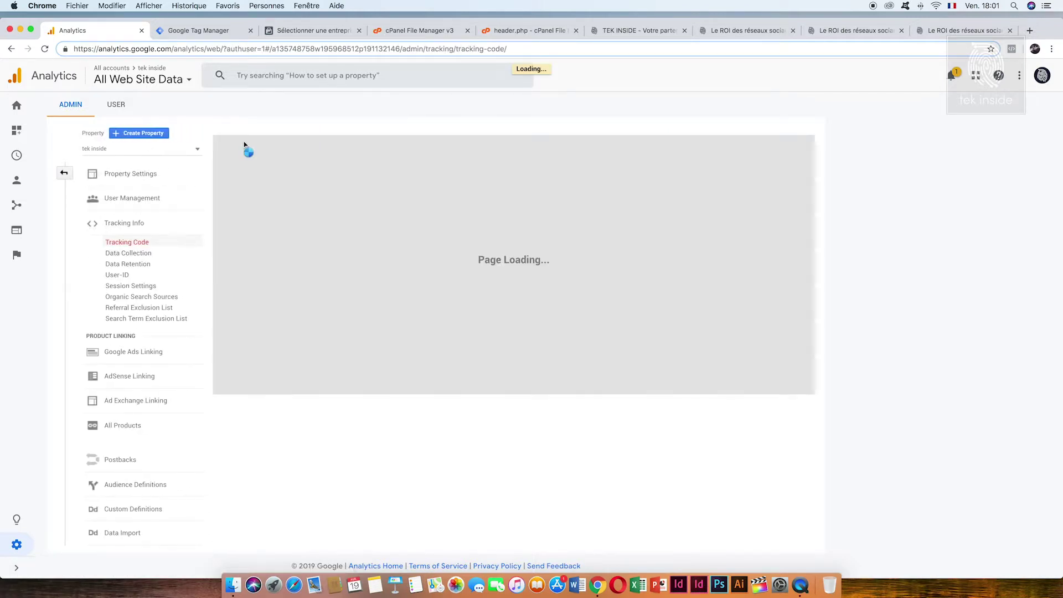
triple_click(251, 160)
key("super+c")
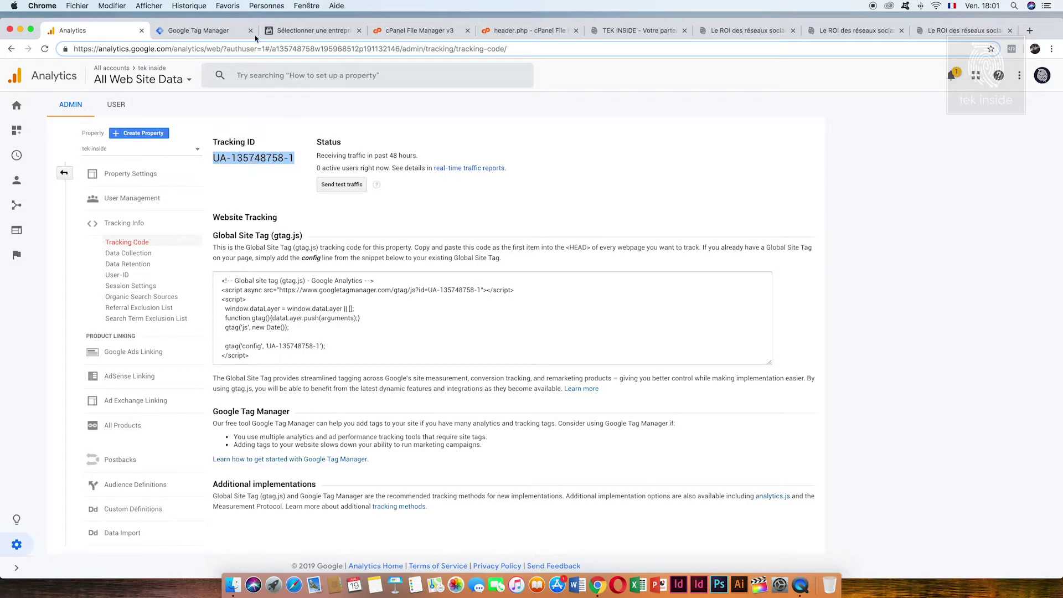
- Back in Google Tag Manager, paste the tracking ID into the new variable and save it as Google Analytics Settings 1
left_click(203, 33)
left_click(506, 224)
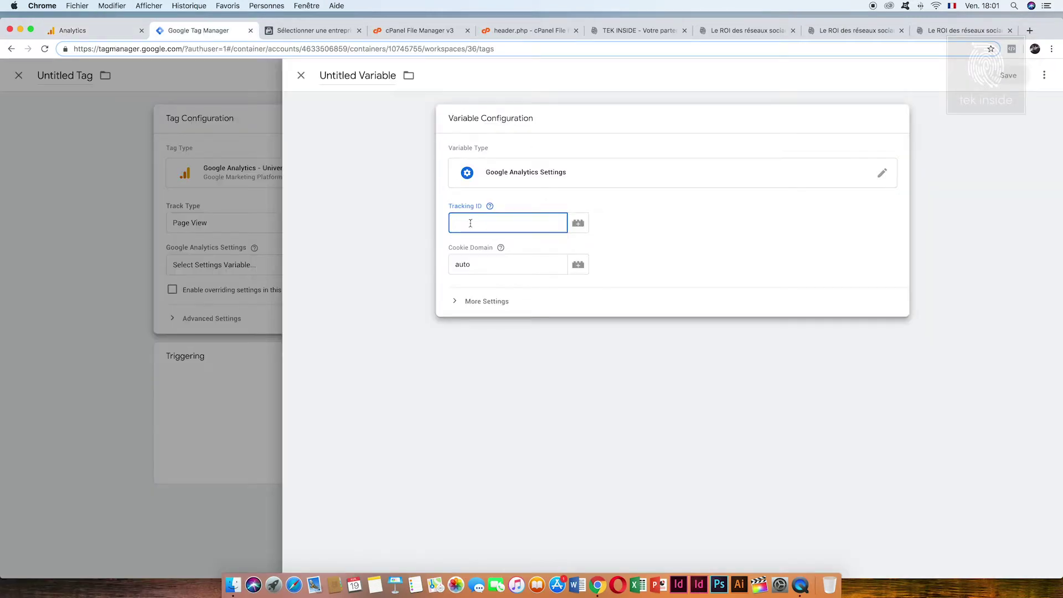
key("super+v")
left_click(1007, 75)
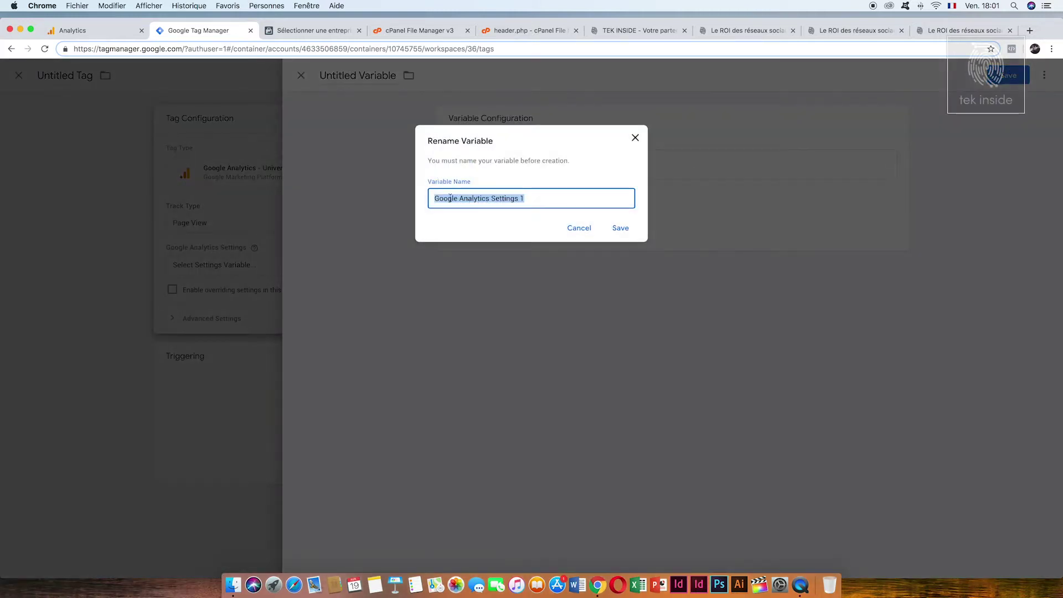
left_click(489, 199)
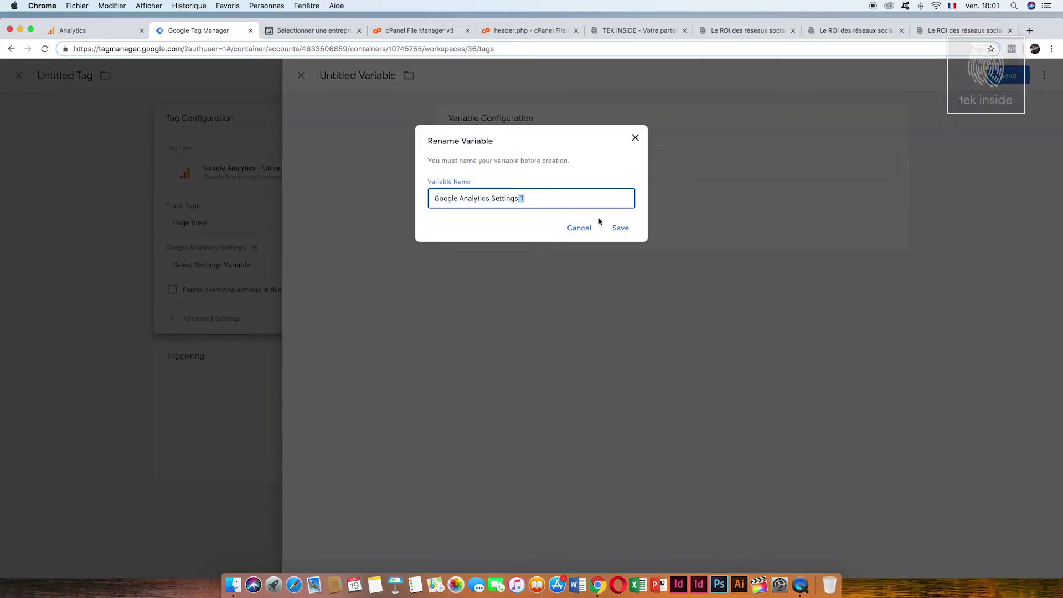
left_click(620, 228)
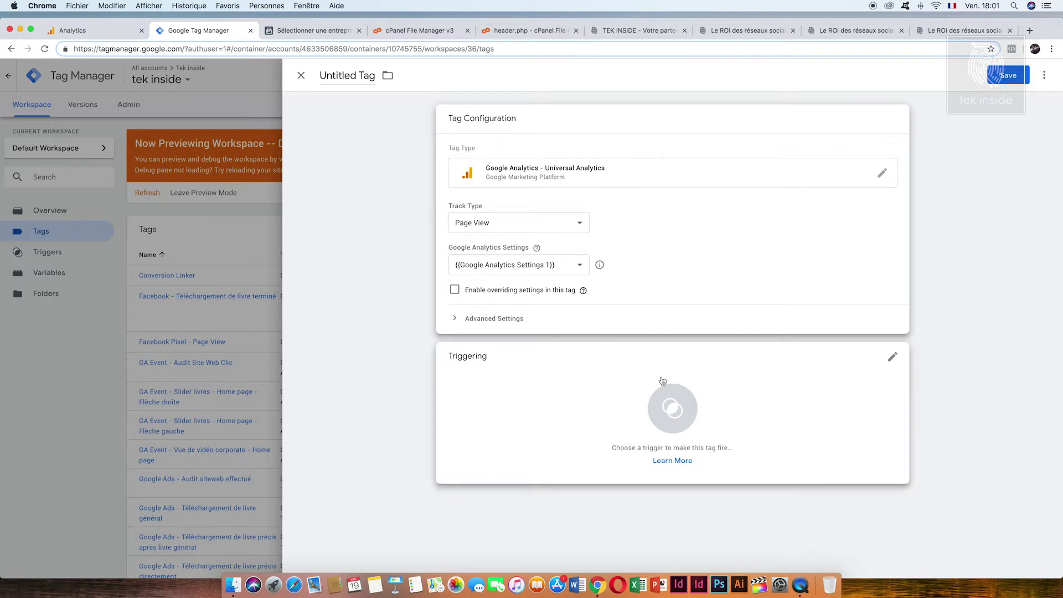
- Add the All Pages firing trigger to the untitled Universal Analytics tag and close the tag, discarding its unsaved changes
left_click(672, 408)
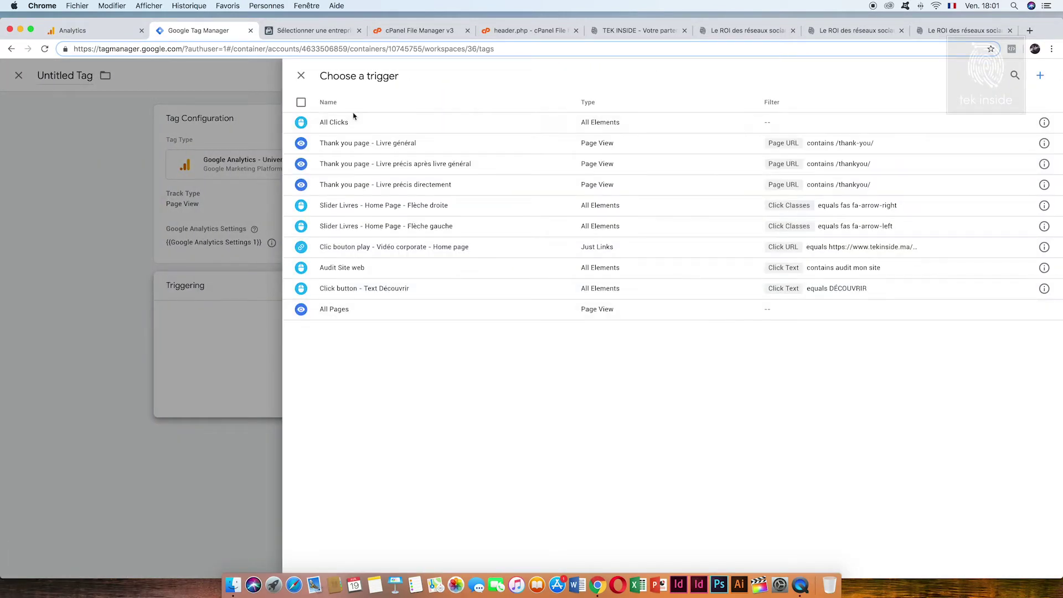
left_click(333, 311)
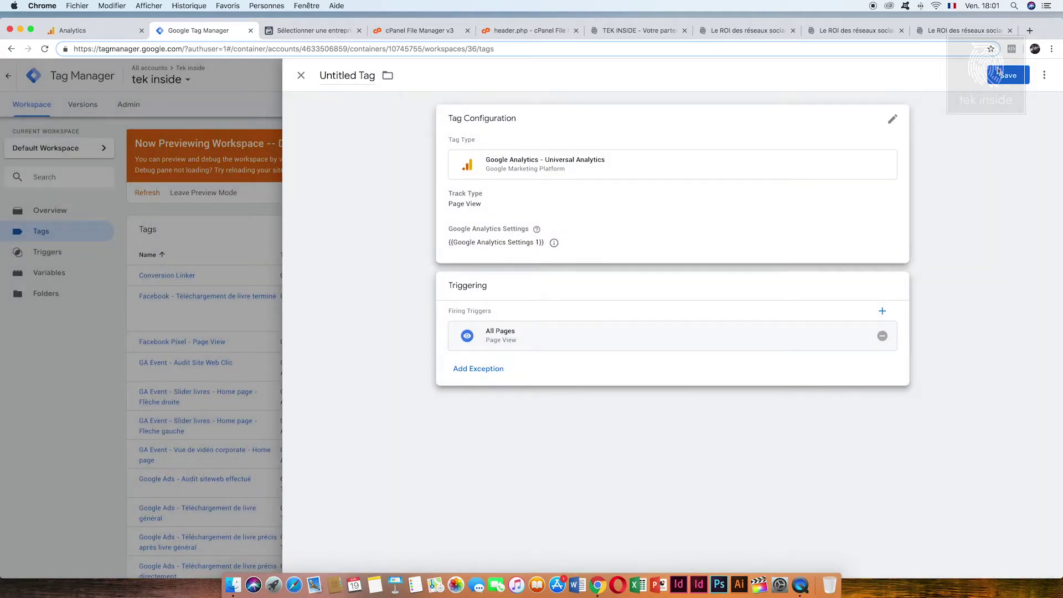
left_click(301, 75)
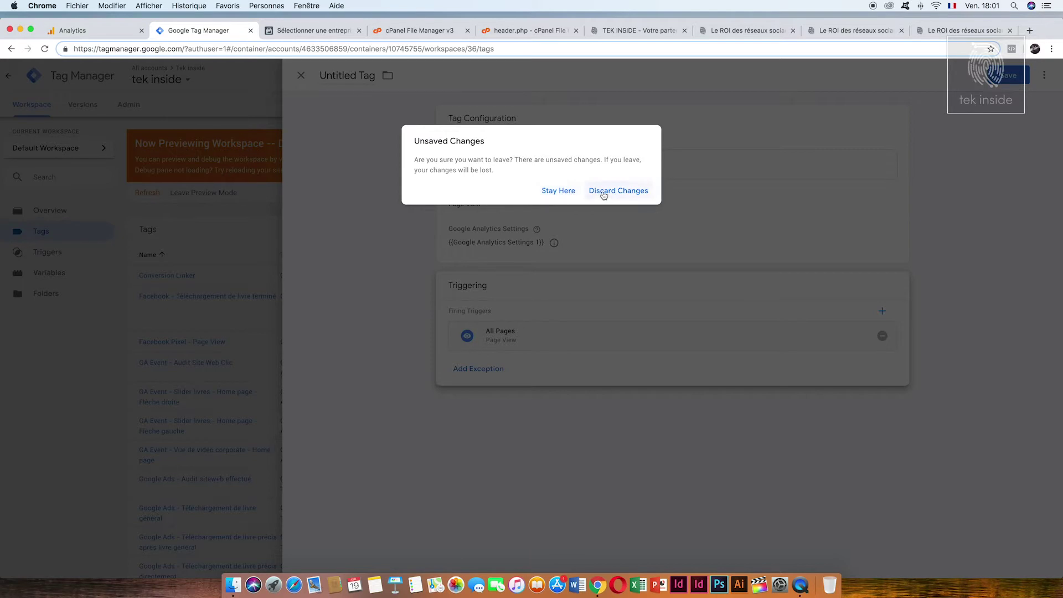
left_click(602, 193)
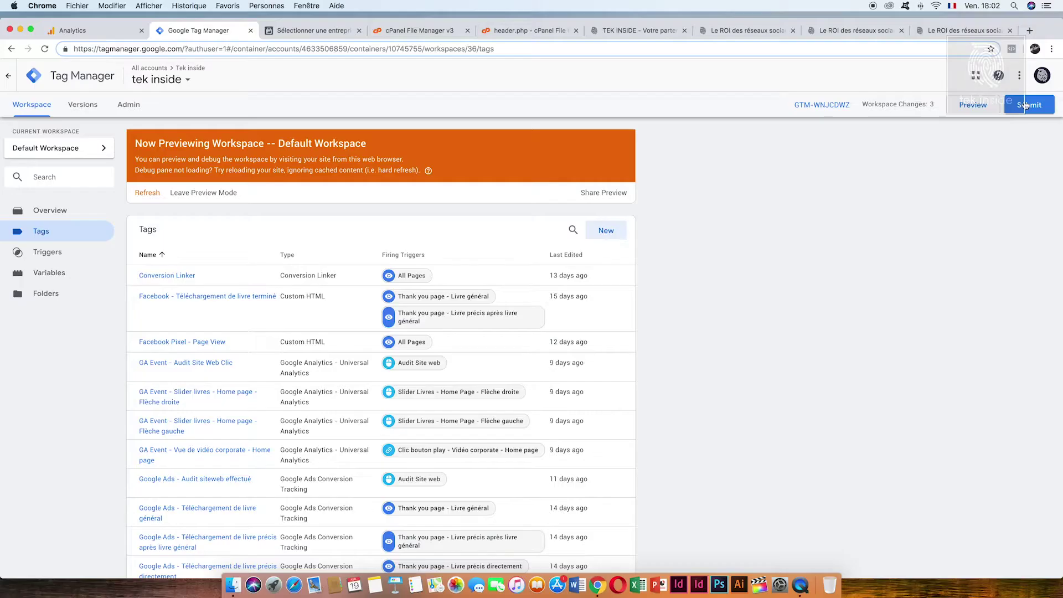
- Review the submission form for the workspace changes and leave it without publishing
left_click(1028, 106)
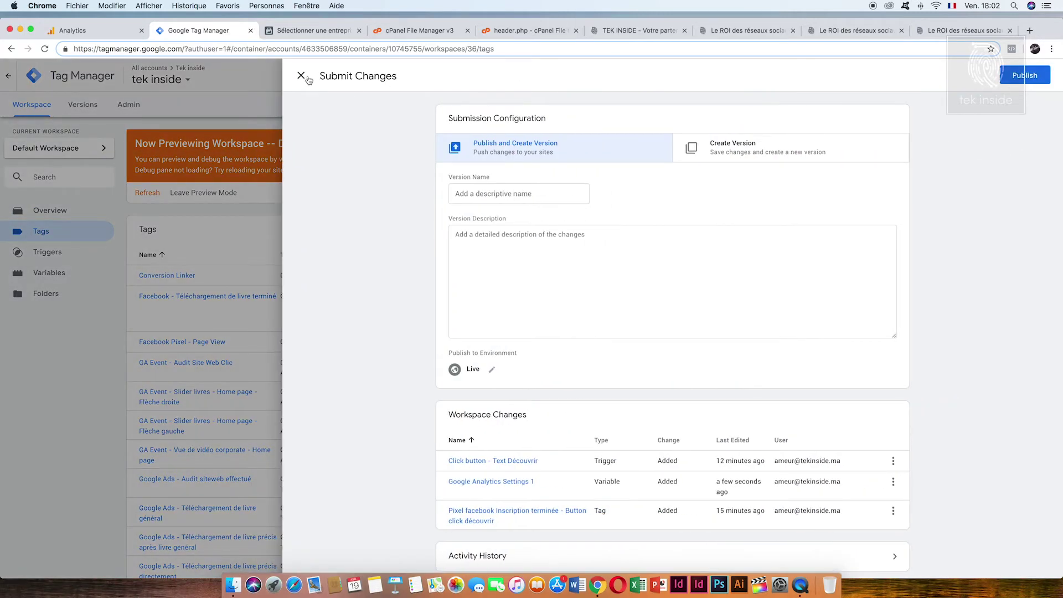
left_click(302, 76)
- Switch to the open TEK INSIDE website, reload it and enlarge the Tag Manager debug pane to check which tags fired
left_click(598, 31)
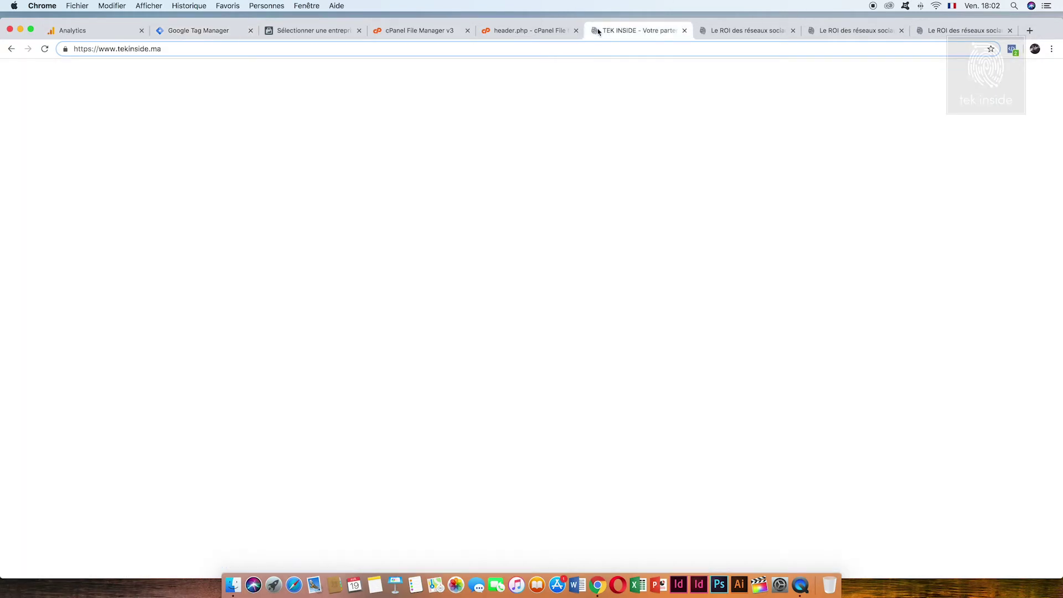
key("super+r")
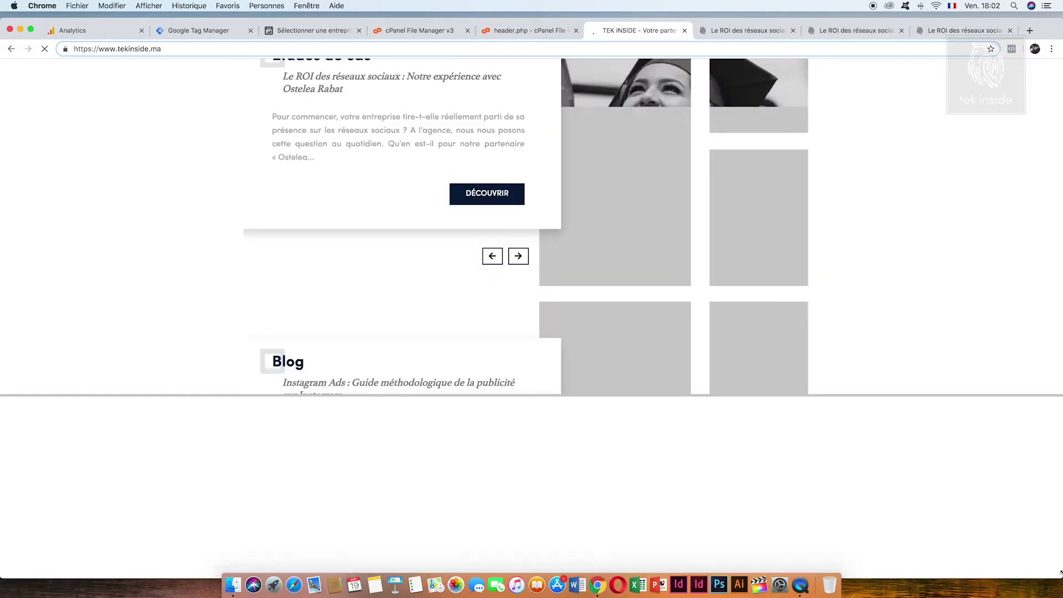
left_click_drag(498, 397, 450, 203)
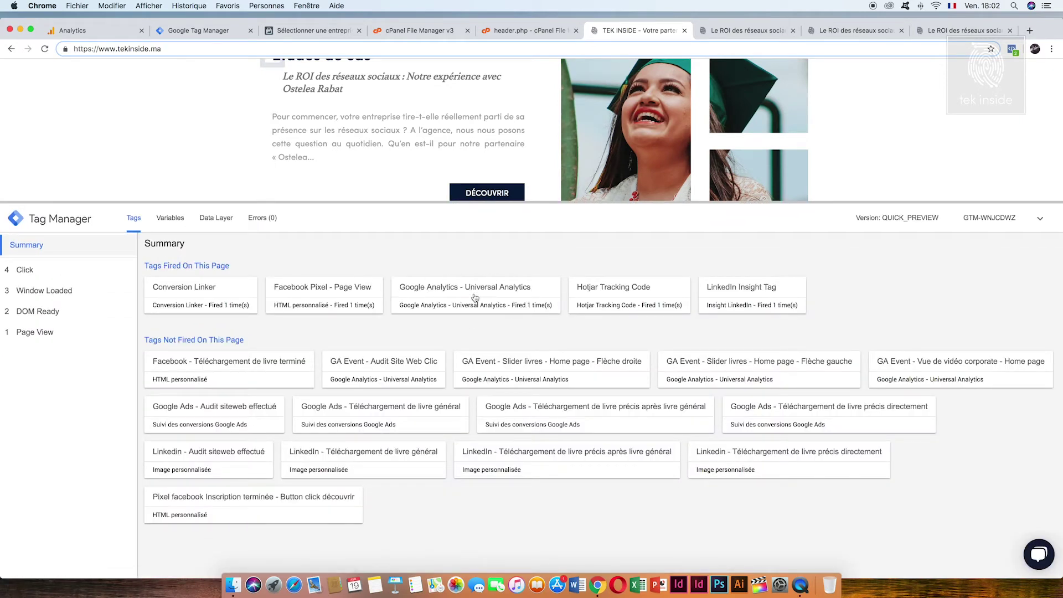
- Open the "Une histoire d'ambition" page under L'agence on the website to test the tags on another page
scroll(510, 153, "up", 15)
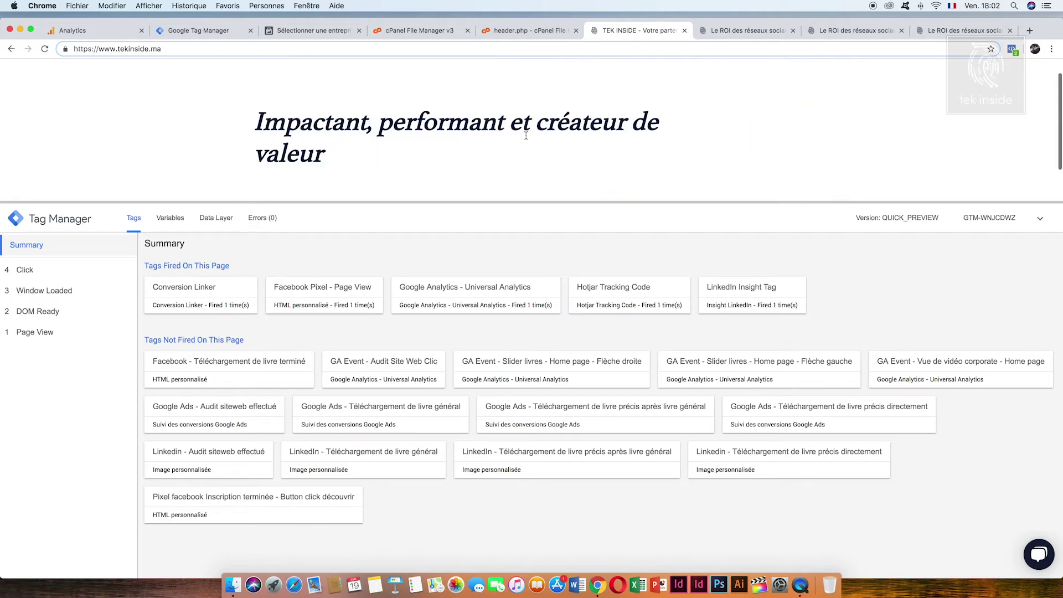
left_click(420, 94)
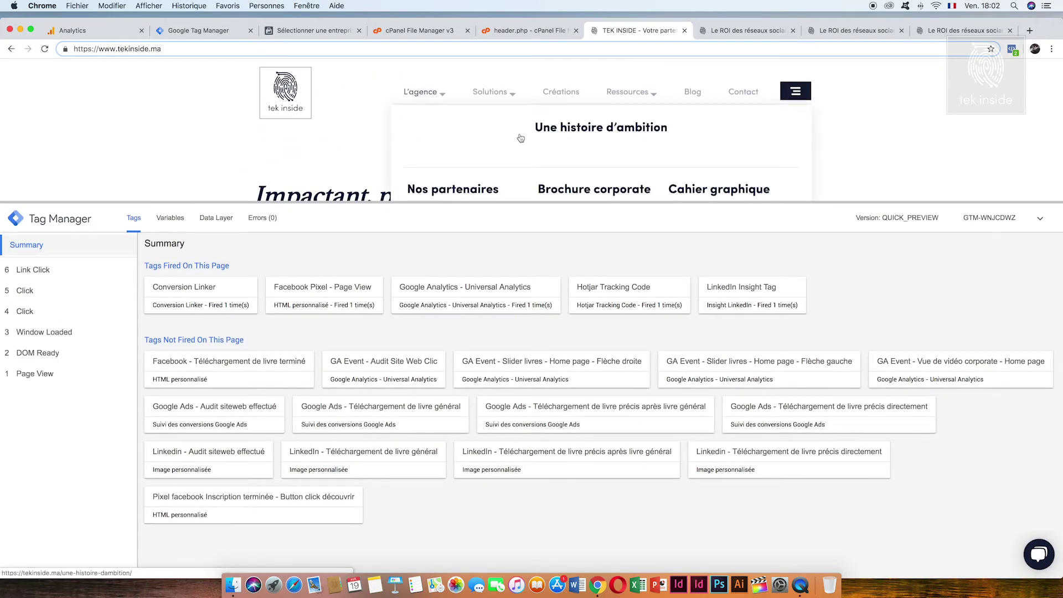
left_click(632, 128)
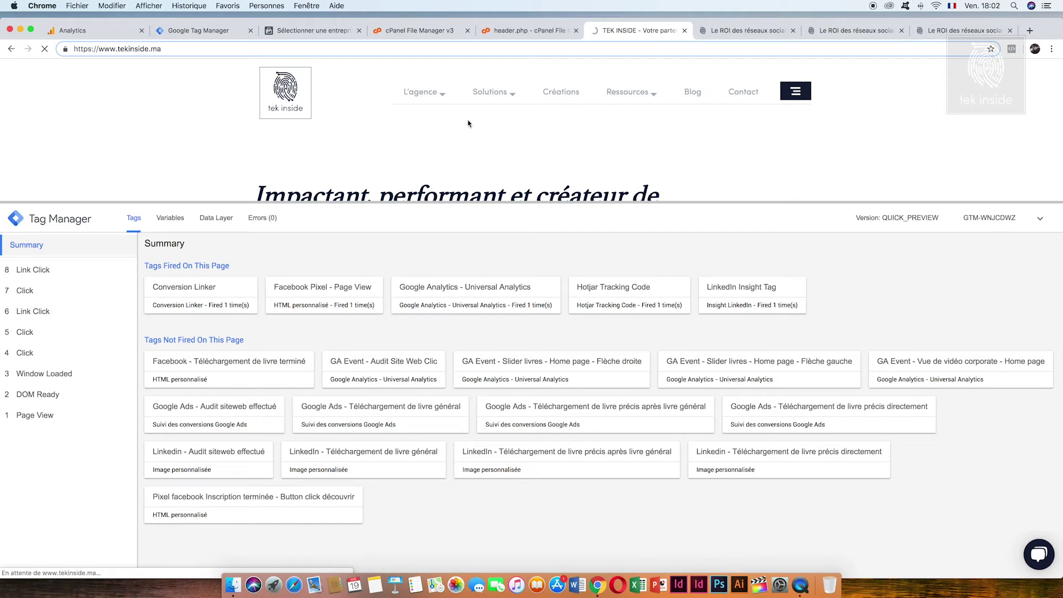